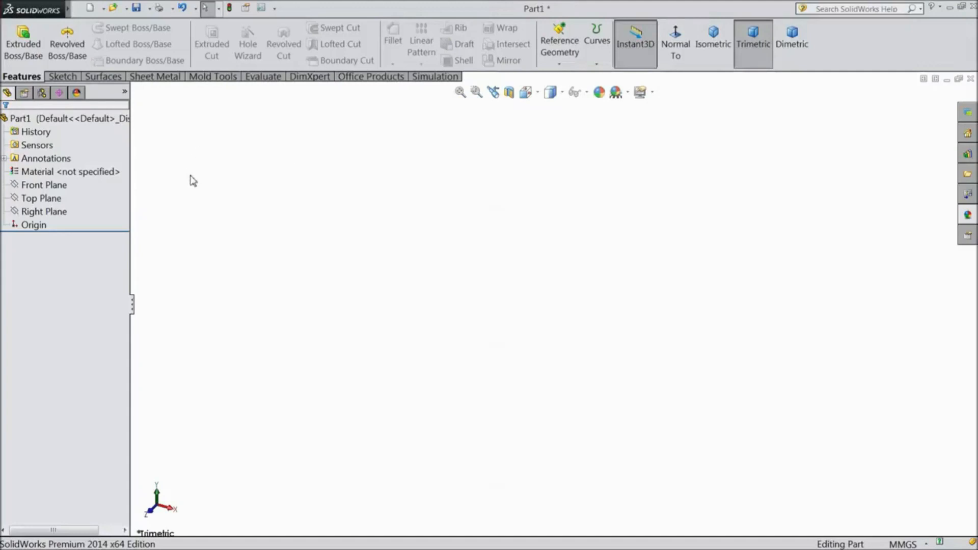
Start a new sketch on the Top Plane and show the sketching tools.
{"action": "left_click", "coordinate": [40, 198]}
{"action": "left_click", "coordinate": [61, 186]}
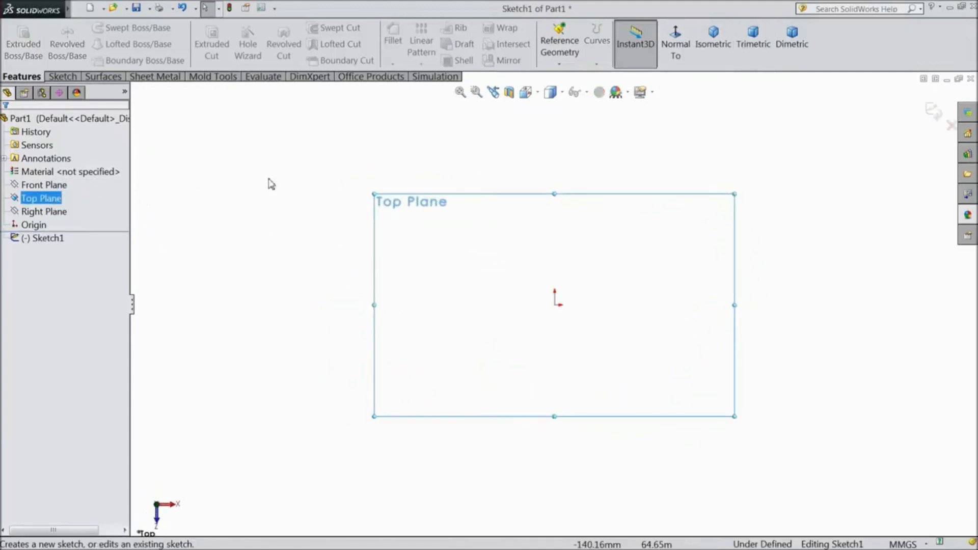
{"action": "left_click", "coordinate": [62, 77]}
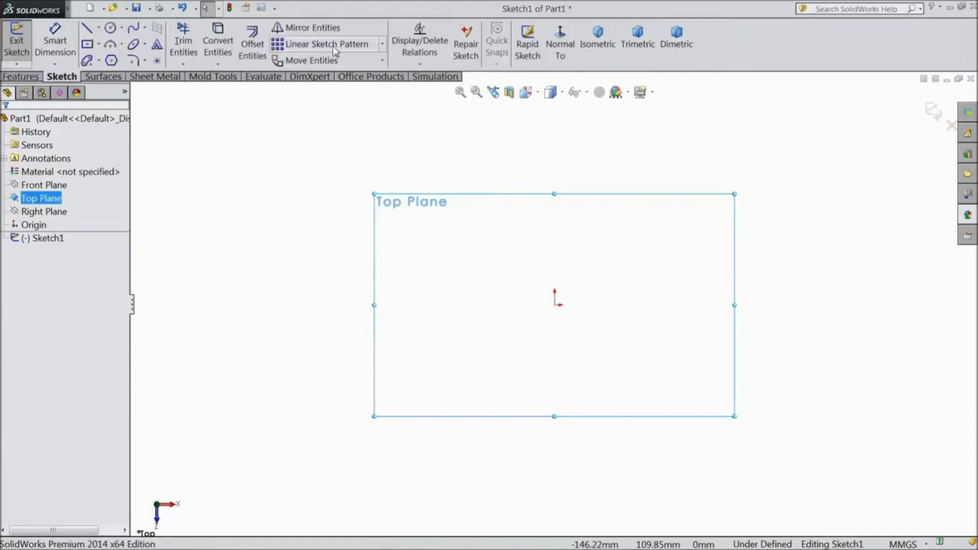
{"action": "left_click", "coordinate": [383, 46]}
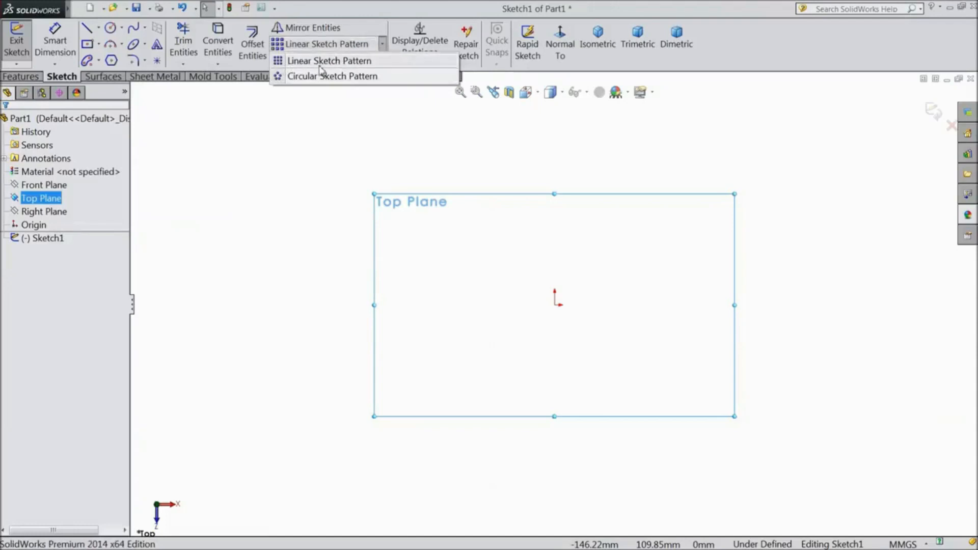
{"action": "left_click", "coordinate": [346, 62]}
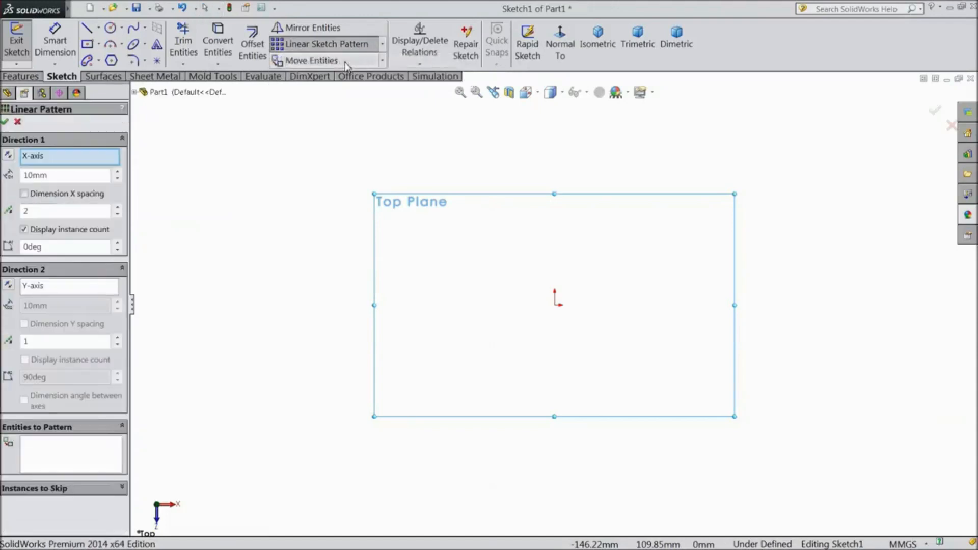
{"action": "left_click", "coordinate": [18, 122]}
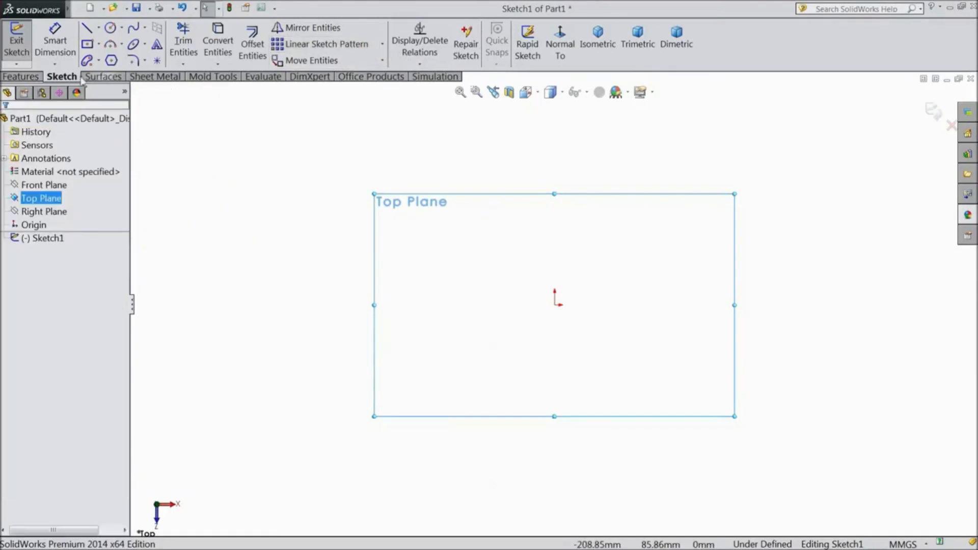
Sketch a center rectangle about 271 mm wide and 130 mm high, centered on the origin.
{"action": "left_click", "coordinate": [87, 44]}
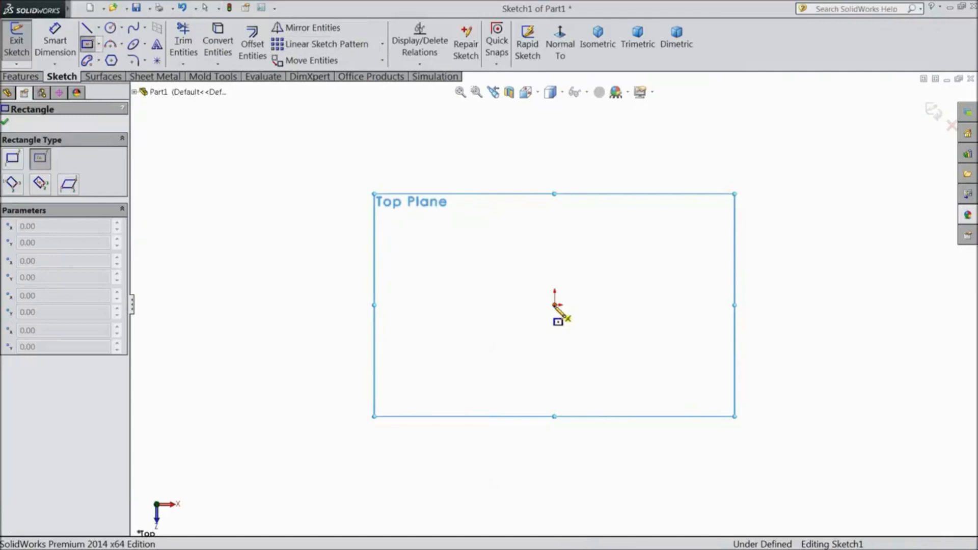
{"action": "left_click", "coordinate": [555, 305]}
{"action": "left_click", "coordinate": [281, 173]}
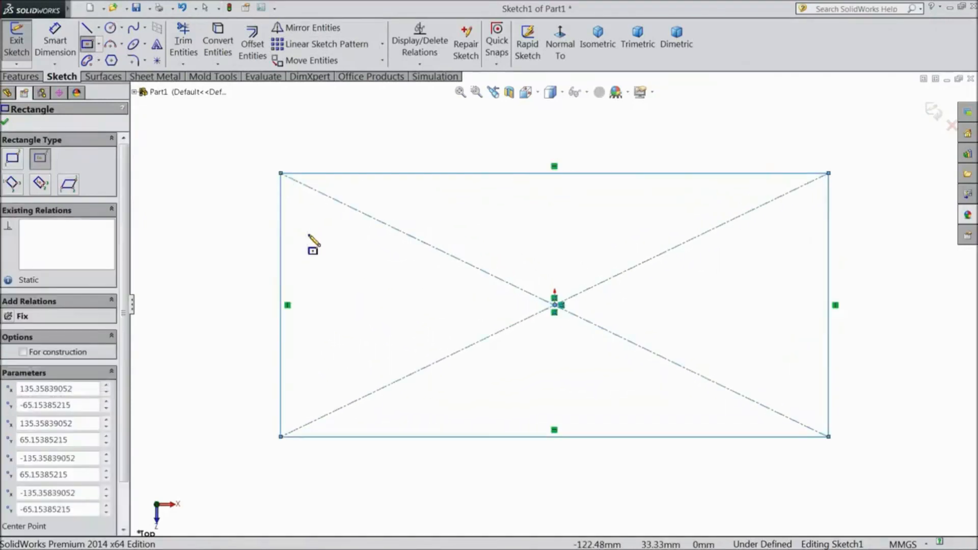
{"action": "left_click", "coordinate": [6, 123]}
Sketch a circle inside the rectangle's upper-left corner, centered about 110 mm left of and 44 mm above the origin.
{"action": "left_click", "coordinate": [110, 27]}
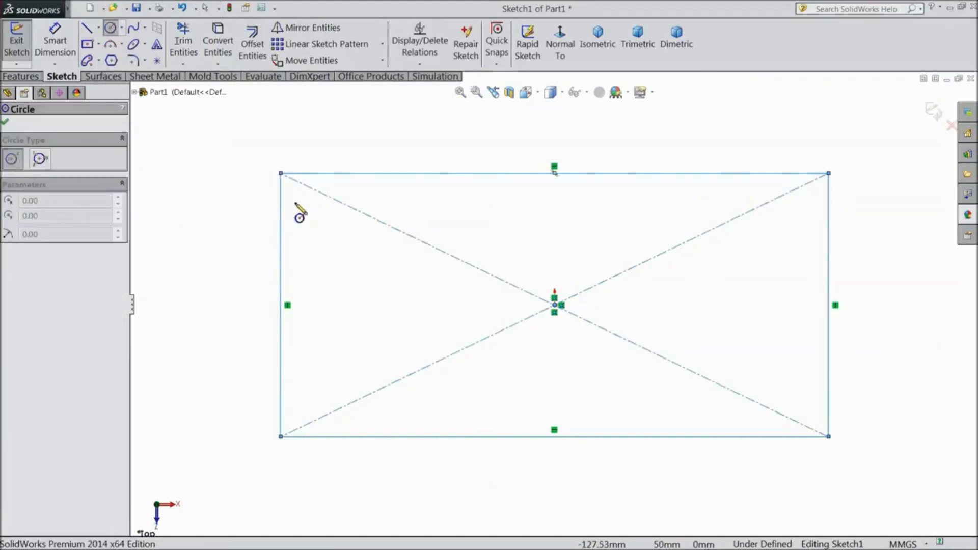
{"action": "left_click", "coordinate": [332, 216]}
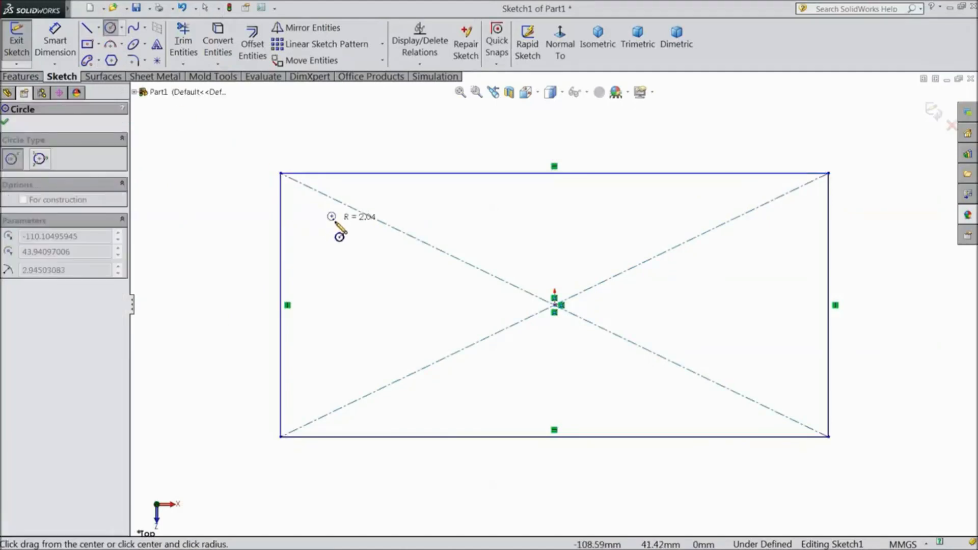
{"action": "left_click", "coordinate": [349, 253]}
{"action": "left_click", "coordinate": [6, 123]}
{"action": "scroll", "coordinate": [372, 289], "scroll_direction": "up", "scroll_amount": 2}
{"action": "scroll", "coordinate": [596, 331], "scroll_direction": "down", "scroll_amount": 2}
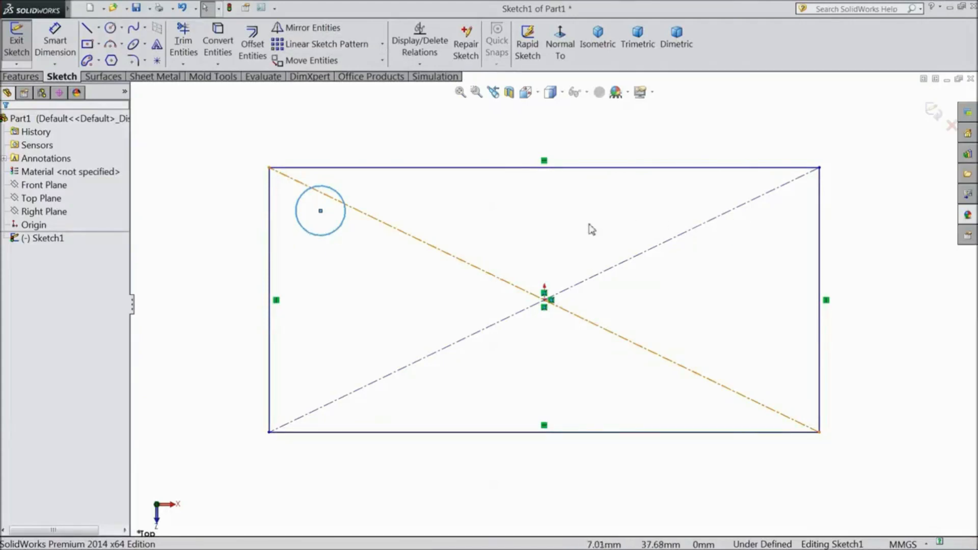
Set up a linear sketch pattern of the circle along the X-axis with 35 mm spacing and 7 instances.
{"action": "left_click", "coordinate": [328, 44]}
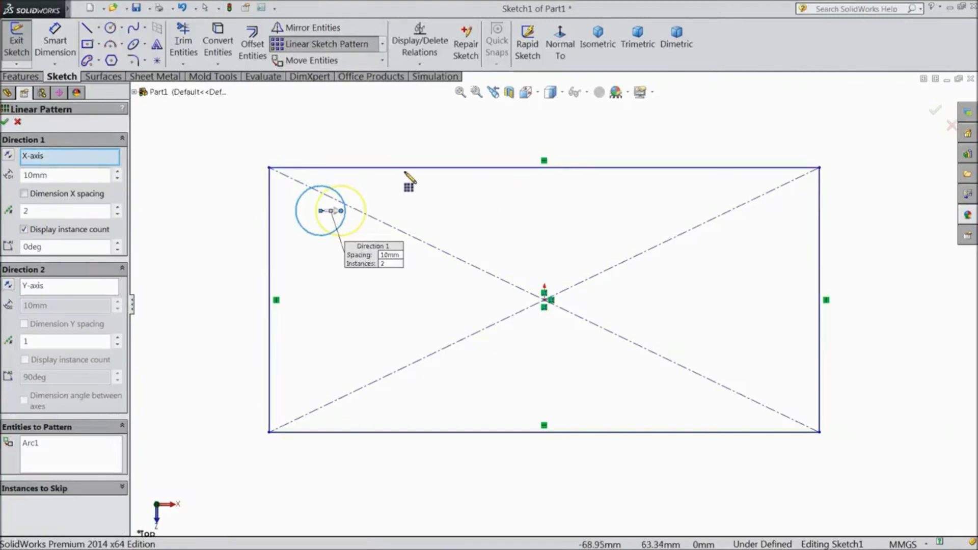
{"action": "left_click", "coordinate": [17, 175]}
{"action": "type", "text": "25"}
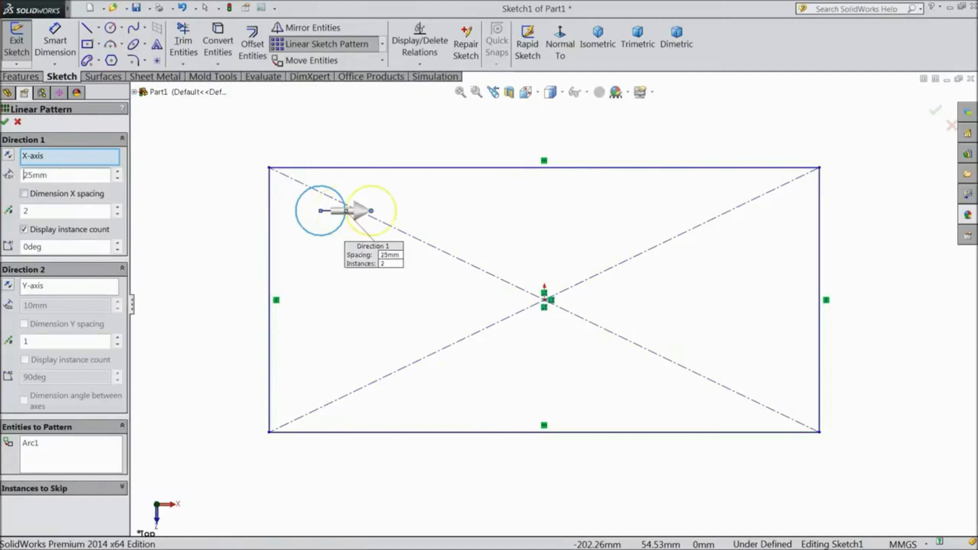
{"action": "left_click_drag", "start_coordinate": [51, 175], "coordinate": [19, 179]}
{"action": "type", "text": "35"}
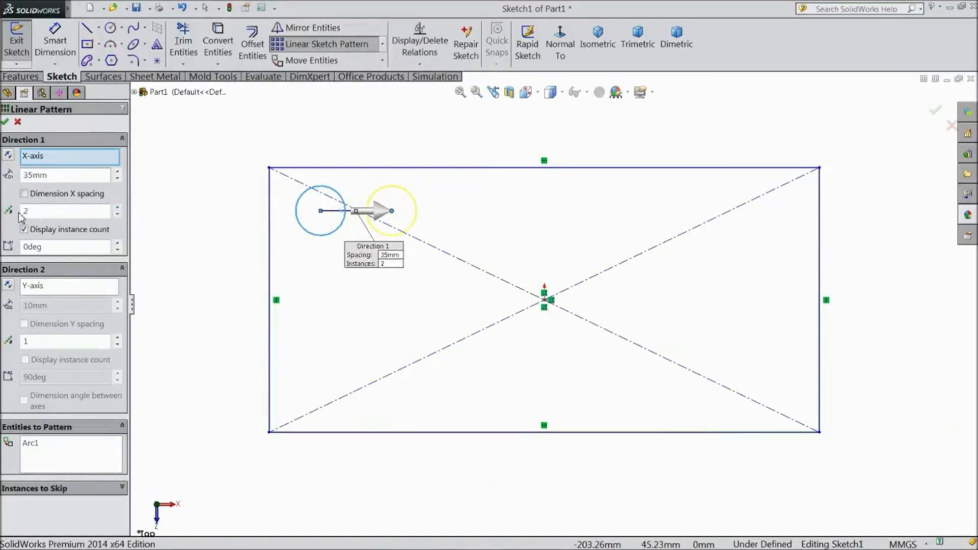
{"action": "left_click", "coordinate": [117, 208]}
{"action": "left_click", "coordinate": [116, 209]}
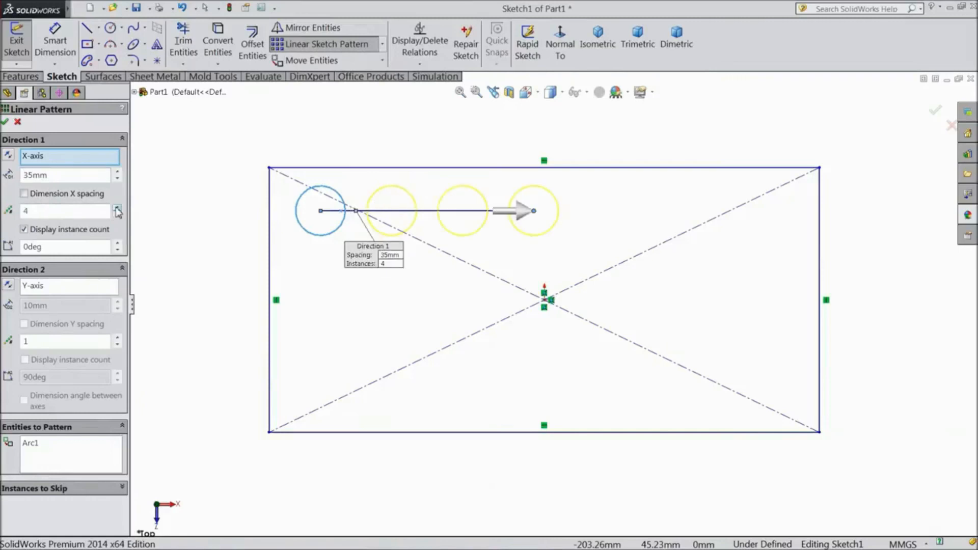
{"action": "left_click", "coordinate": [117, 208]}
{"action": "left_click", "coordinate": [118, 208]}
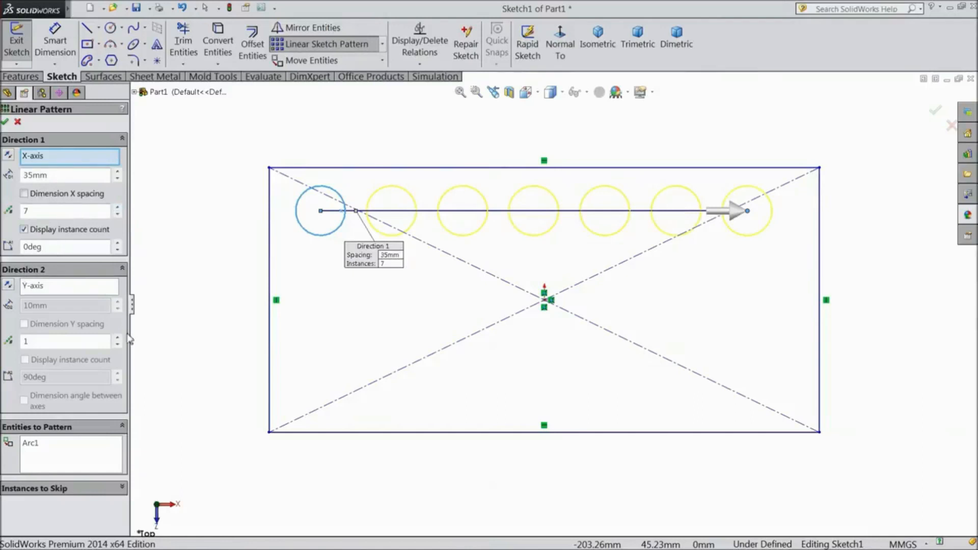
Skip the third and sixth instances of the circle pattern and complete the pattern.
{"action": "left_click", "coordinate": [124, 488]}
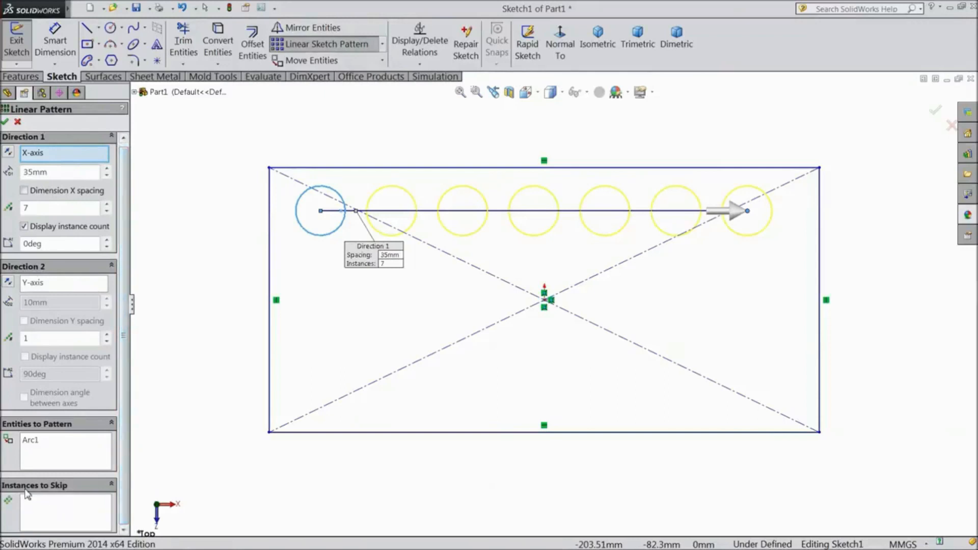
{"action": "left_click", "coordinate": [62, 513]}
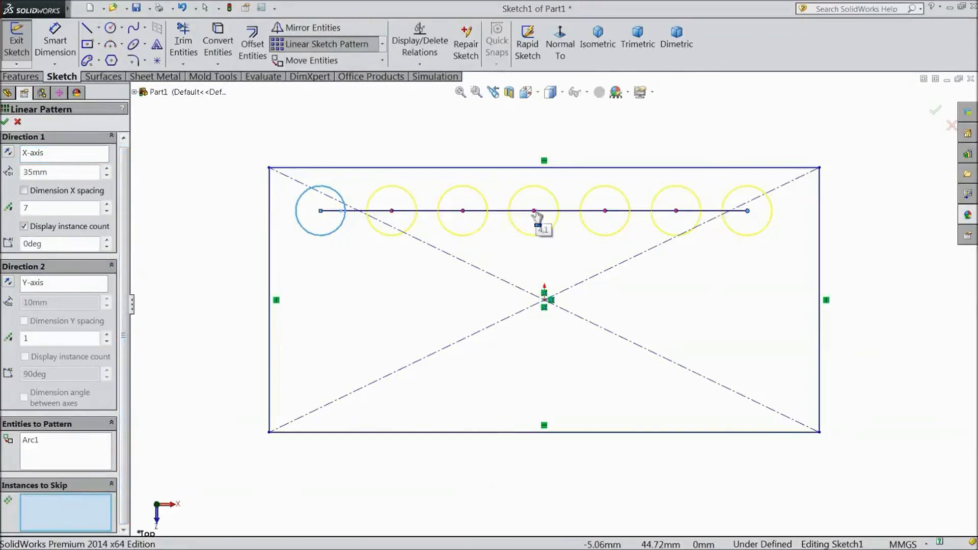
{"action": "left_click", "coordinate": [464, 212]}
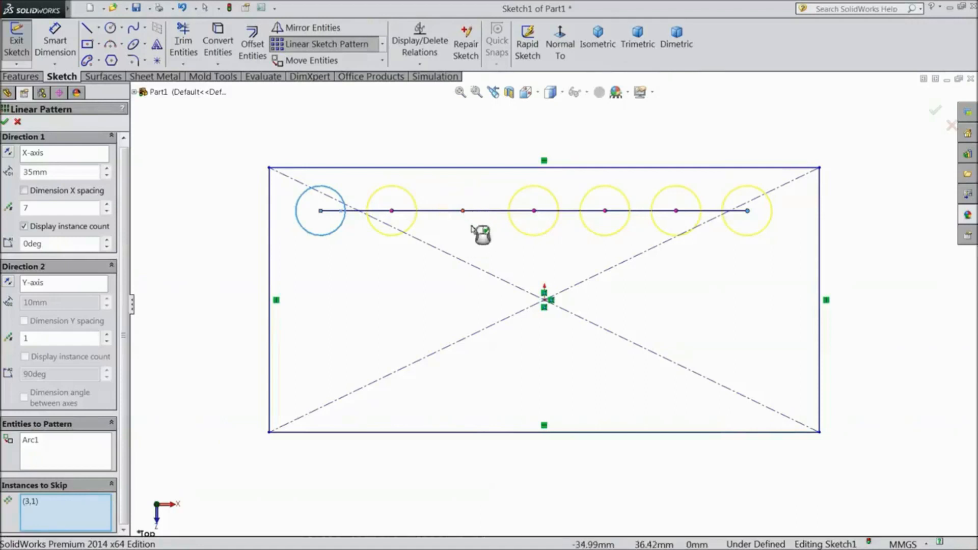
{"action": "left_click", "coordinate": [676, 211]}
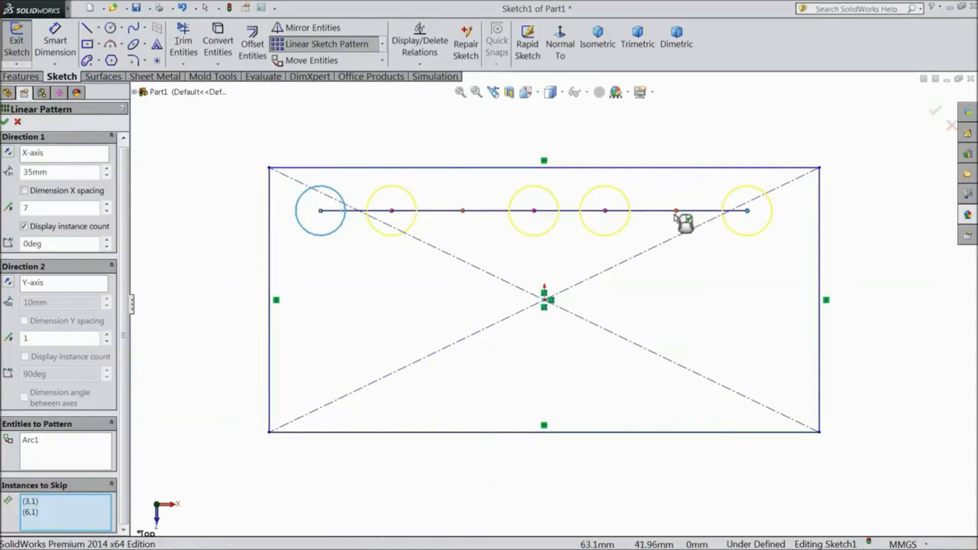
{"action": "left_click", "coordinate": [5, 122]}
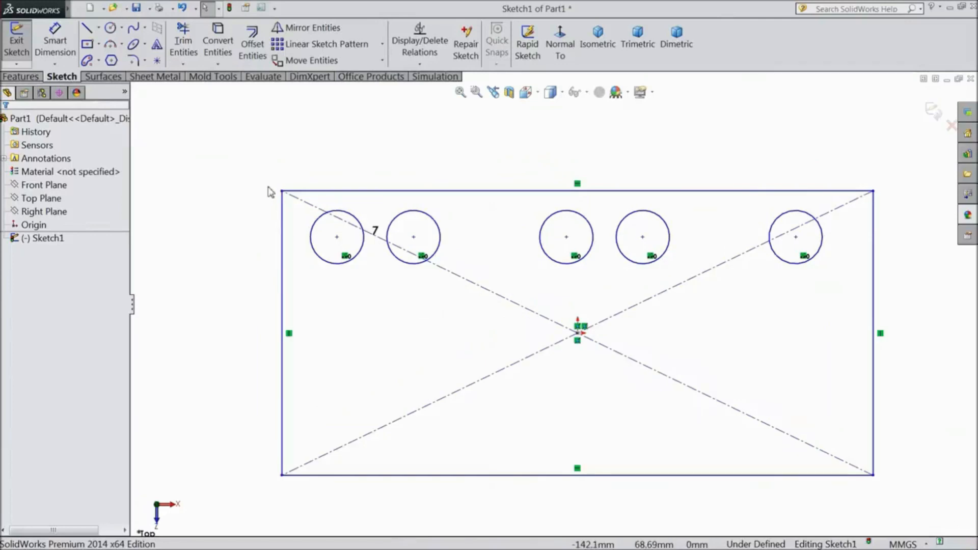
Start another linear sketch pattern with Direction 1 reduced to 1 instance and the original upper-left circle as the entity to pattern.
{"action": "left_click", "coordinate": [331, 45]}
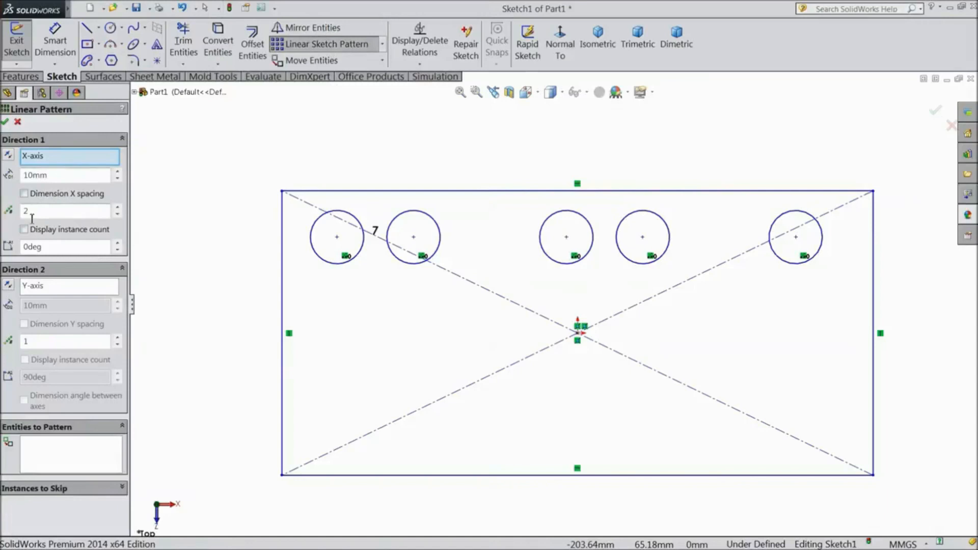
{"action": "left_click", "coordinate": [117, 216]}
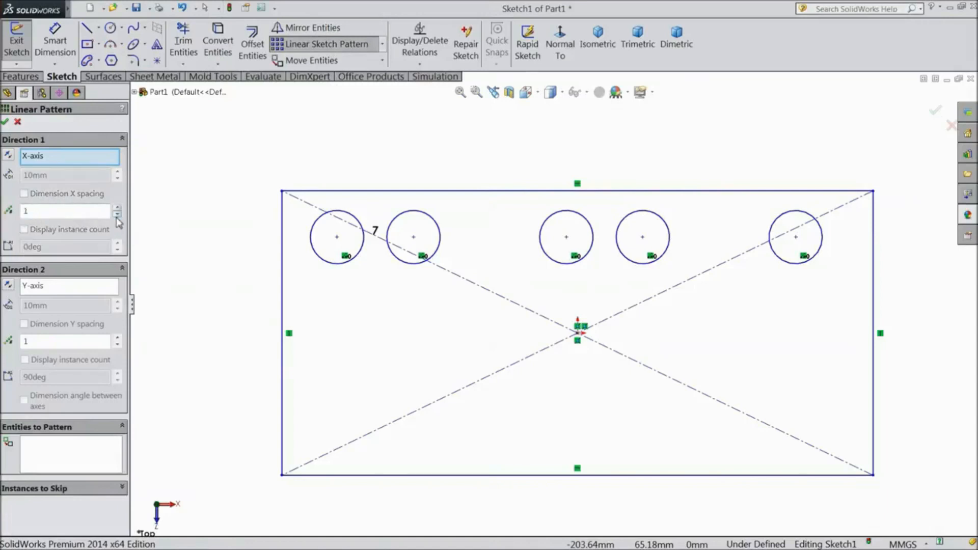
{"action": "left_click", "coordinate": [121, 139]}
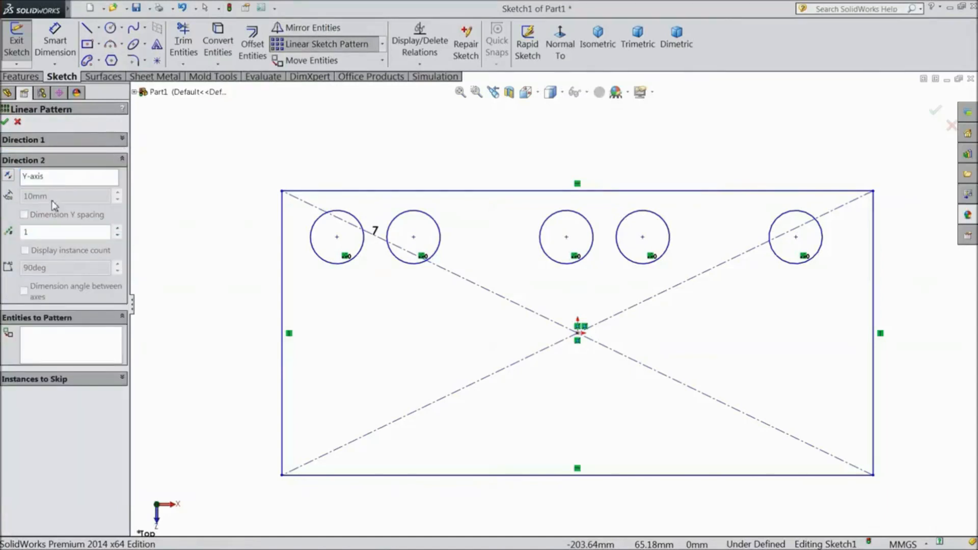
{"action": "left_click", "coordinate": [49, 330]}
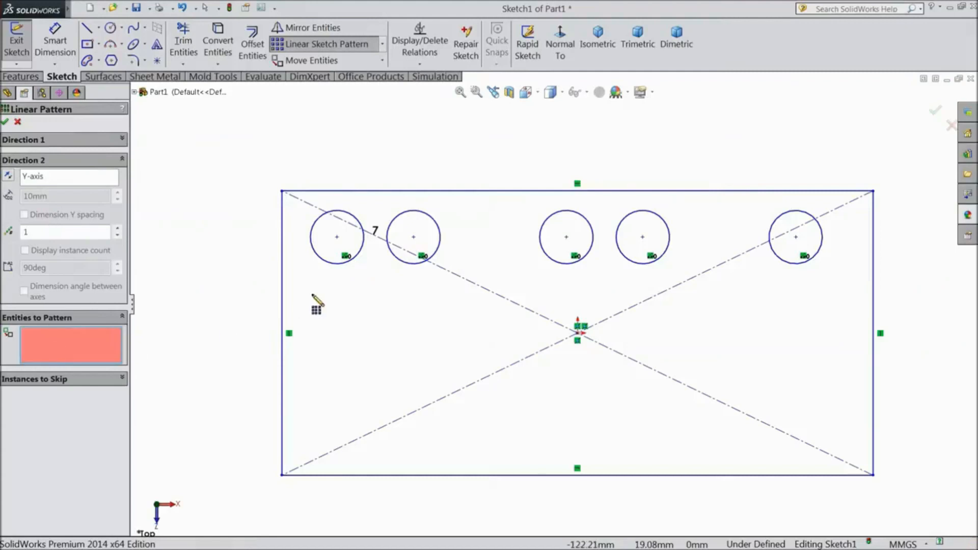
{"action": "left_click", "coordinate": [327, 264]}
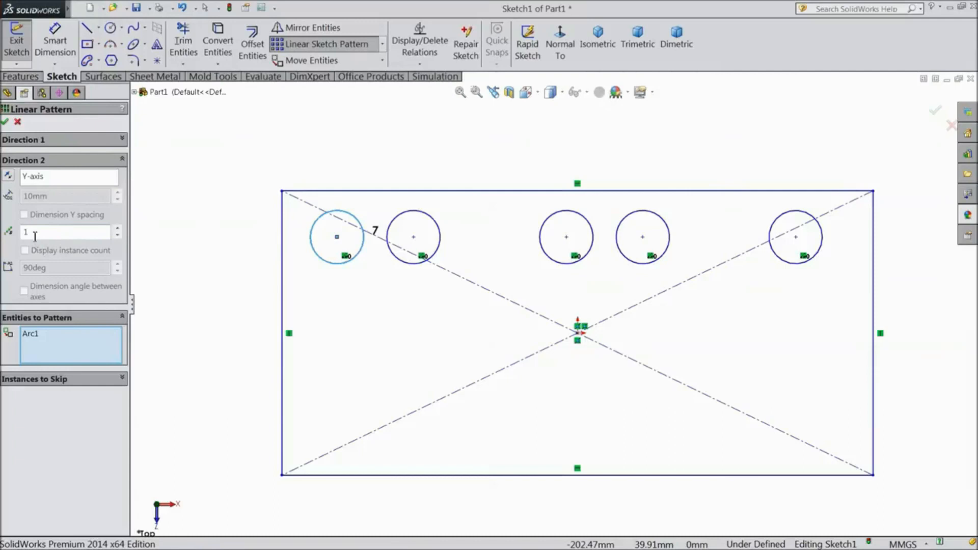
Set Direction 2 of the pattern to 3 instances along the Y-axis with 35 mm spacing.
{"action": "left_click", "coordinate": [117, 229]}
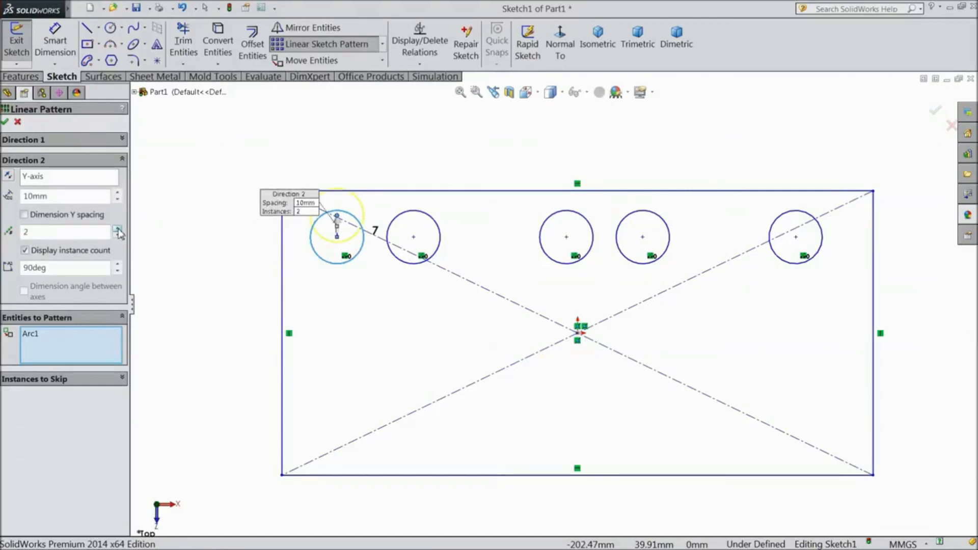
{"action": "double_click", "coordinate": [40, 196]}
{"action": "type", "text": "35"}
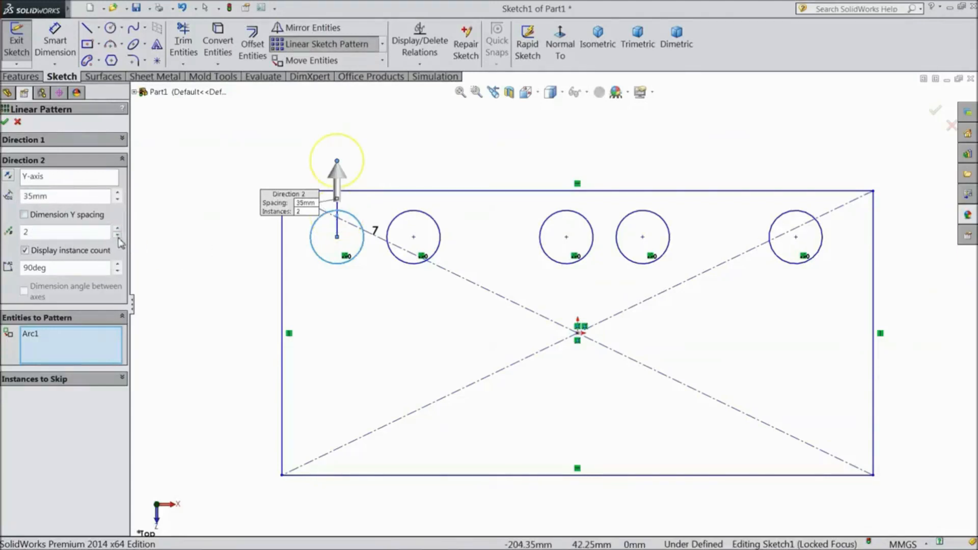
{"action": "left_click", "coordinate": [118, 230]}
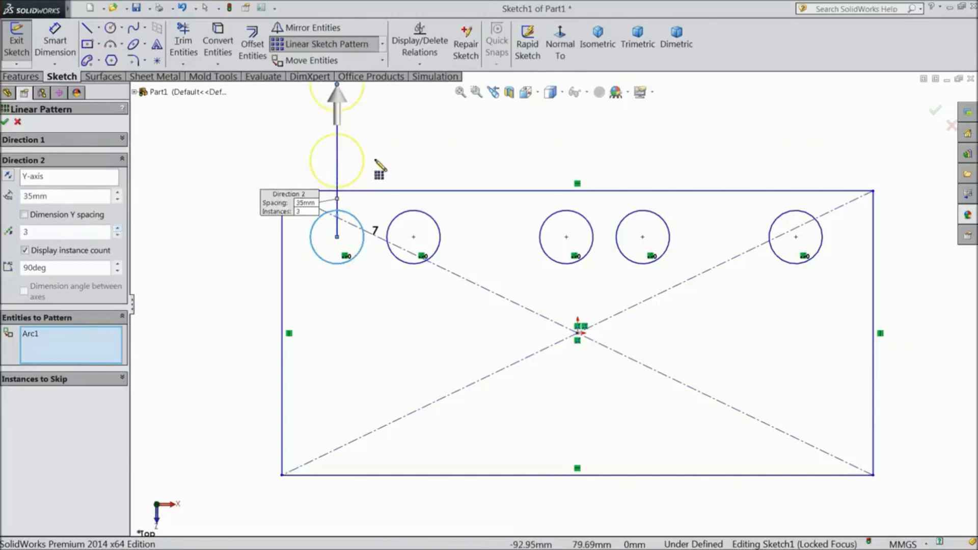
{"action": "key", "text": "z"}
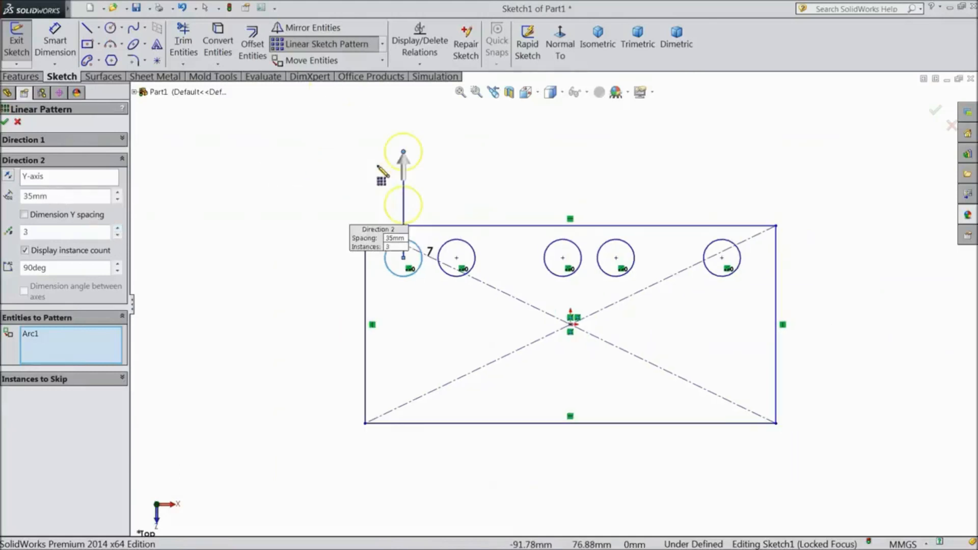
{"action": "left_click", "coordinate": [118, 229]}
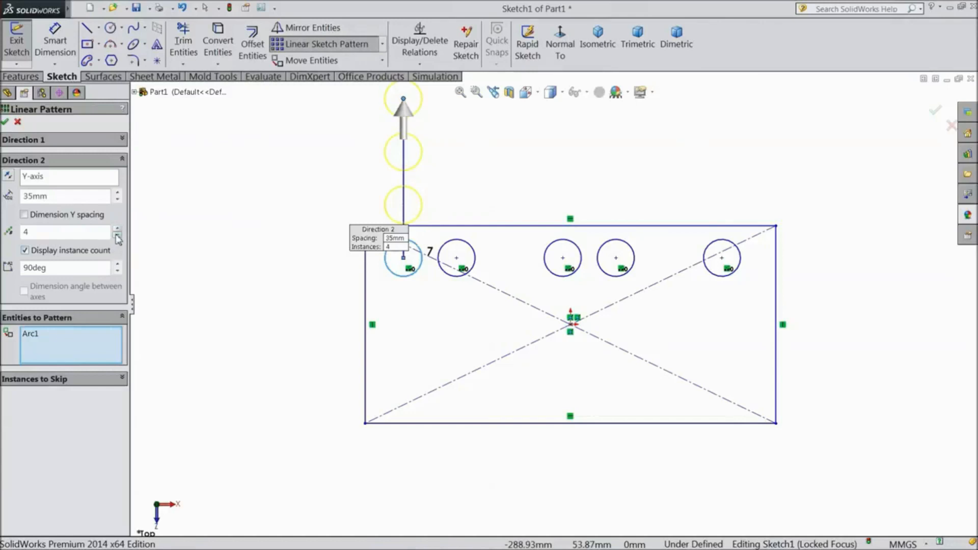
{"action": "left_click", "coordinate": [118, 235]}
Reverse the Y-axis pattern direction so the circle copies run down inside the rectangle.
{"action": "scroll", "coordinate": [447, 194], "scroll_direction": "up", "scroll_amount": 2}
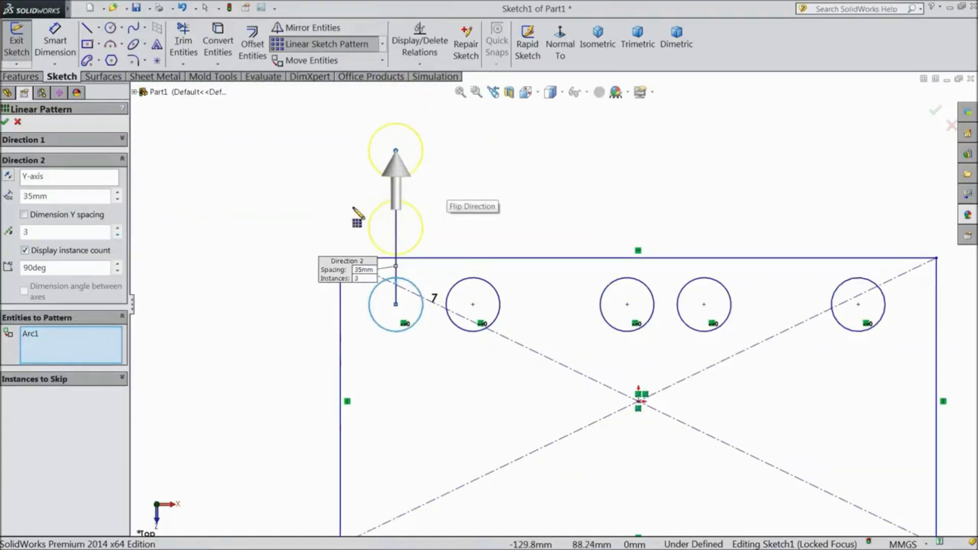
{"action": "left_click", "coordinate": [400, 178]}
{"action": "scroll", "coordinate": [483, 430], "scroll_direction": "down", "scroll_amount": 2}
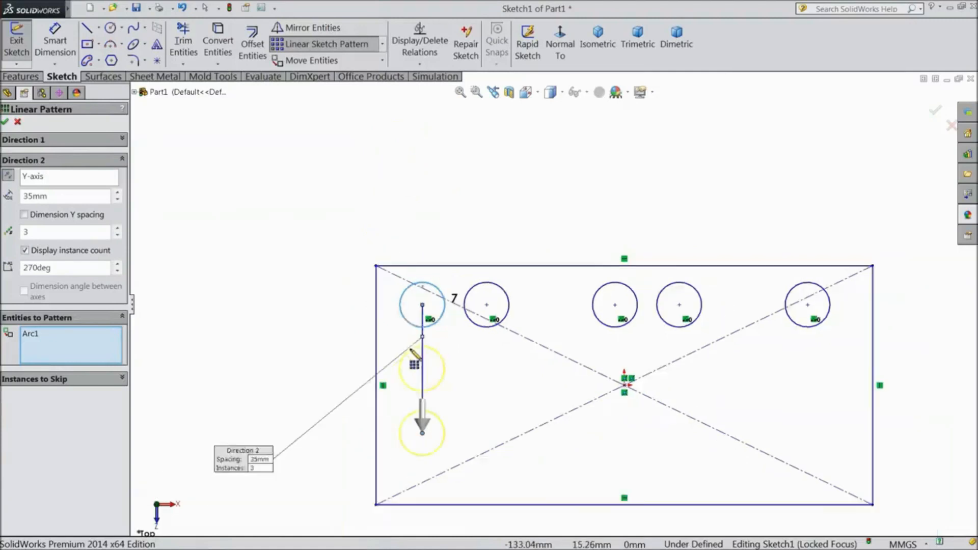
{"action": "scroll", "coordinate": [504, 390], "scroll_direction": "up", "scroll_amount": 1}
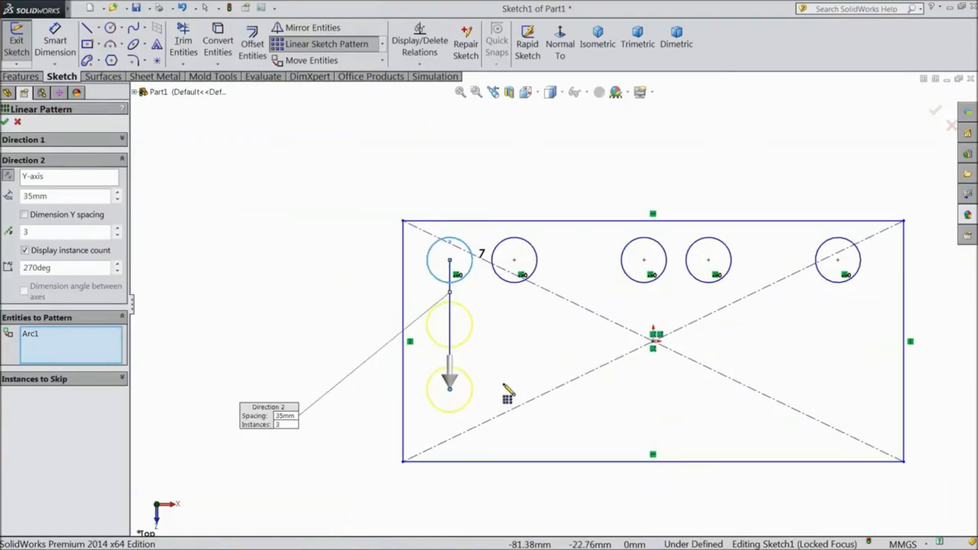
{"action": "left_click", "coordinate": [7, 177]}
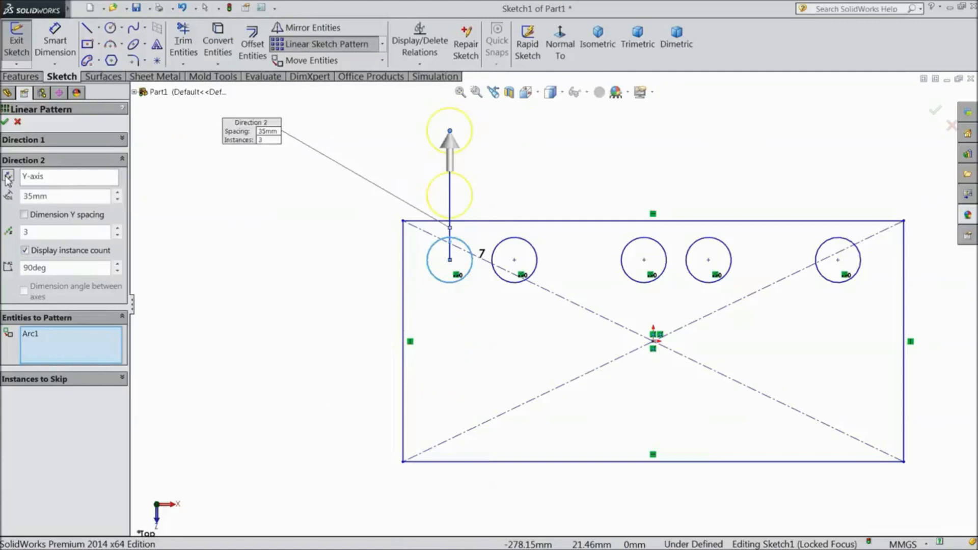
{"action": "left_click", "coordinate": [8, 177]}
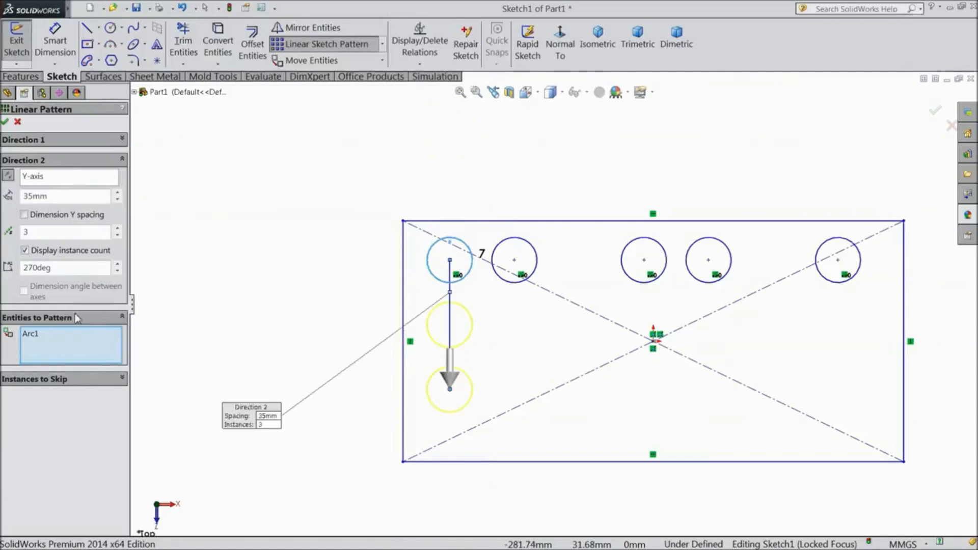
Activate the instance-skipping selection for the Y-axis circle pattern and complete the pattern with all instances kept.
{"action": "left_click", "coordinate": [58, 380]}
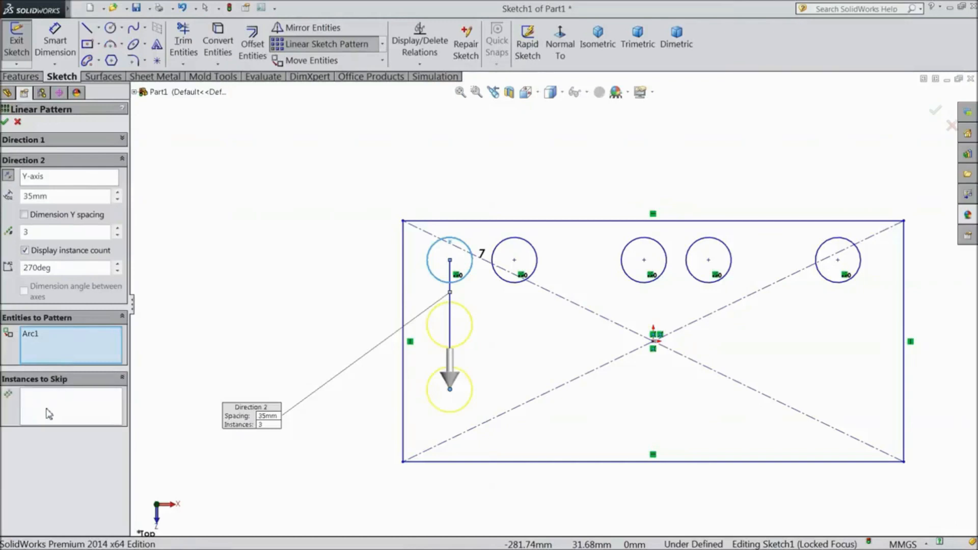
{"action": "left_click", "coordinate": [53, 414]}
{"action": "scroll", "coordinate": [492, 359], "scroll_direction": "down", "scroll_amount": 2}
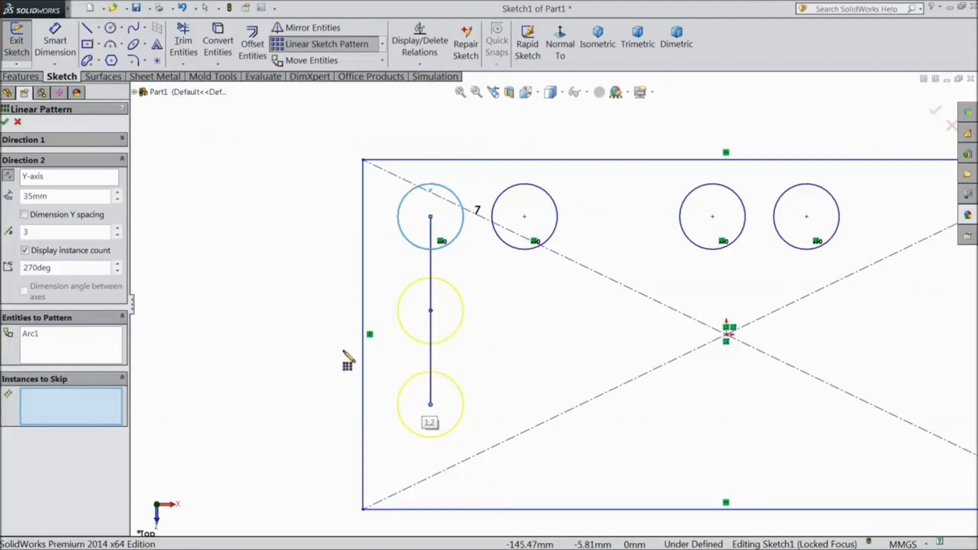
{"action": "left_click", "coordinate": [5, 124]}
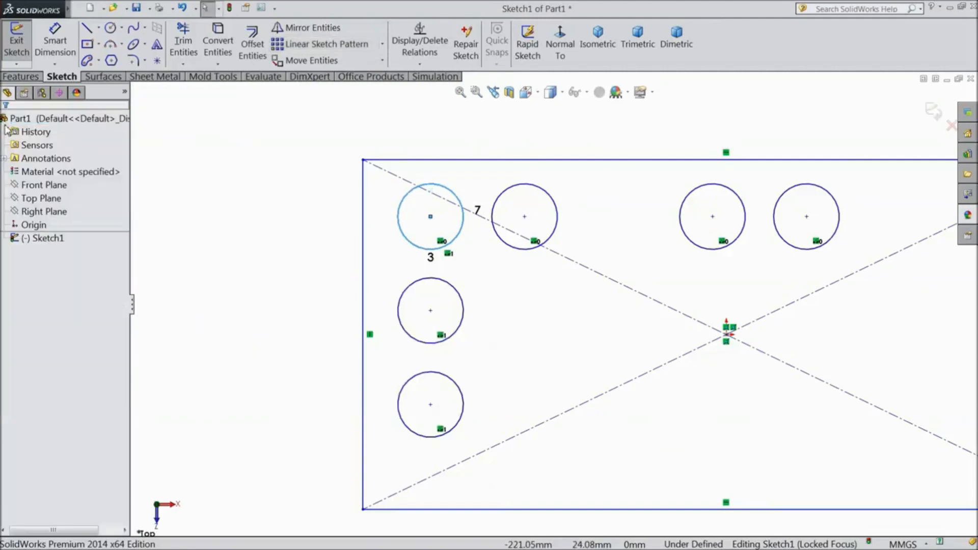
{"action": "scroll", "coordinate": [509, 305], "scroll_direction": "up", "scroll_amount": 3}
{"action": "scroll", "coordinate": [770, 329], "scroll_direction": "down", "scroll_amount": 1}
{"action": "scroll", "coordinate": [770, 329], "scroll_direction": "down", "scroll_amount": 1}
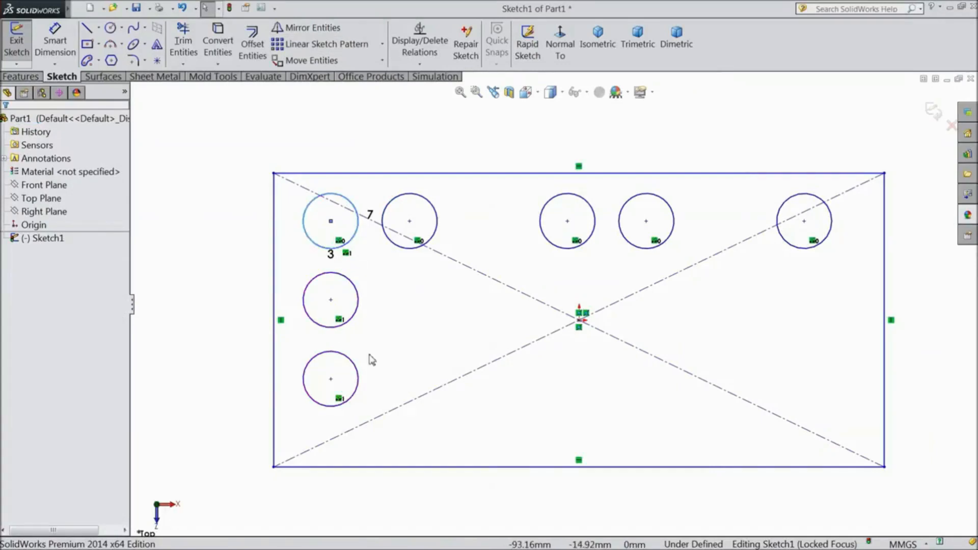
Start another linear sketch pattern of the original upper-left circle, with Direction 1 reduced to 1 instance.
{"action": "left_click", "coordinate": [331, 222]}
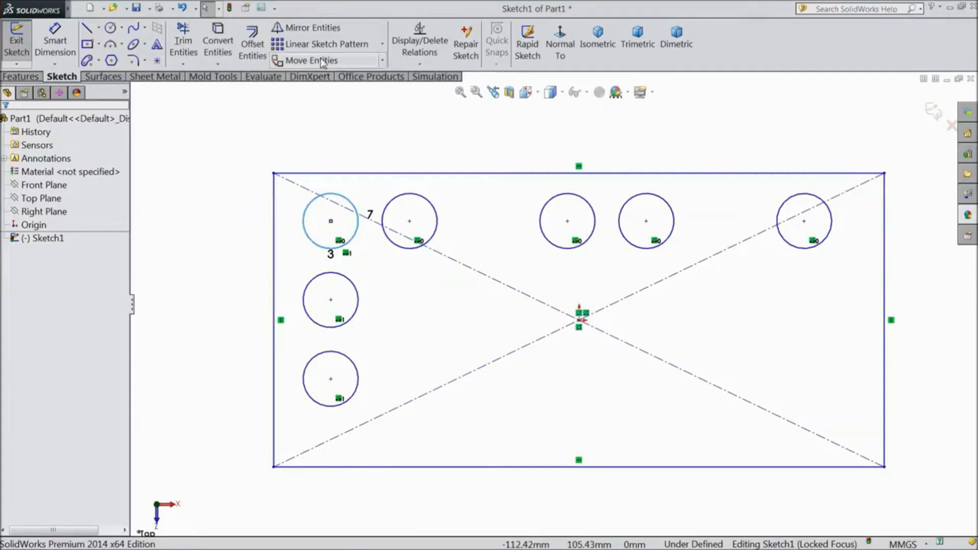
{"action": "left_click", "coordinate": [326, 44]}
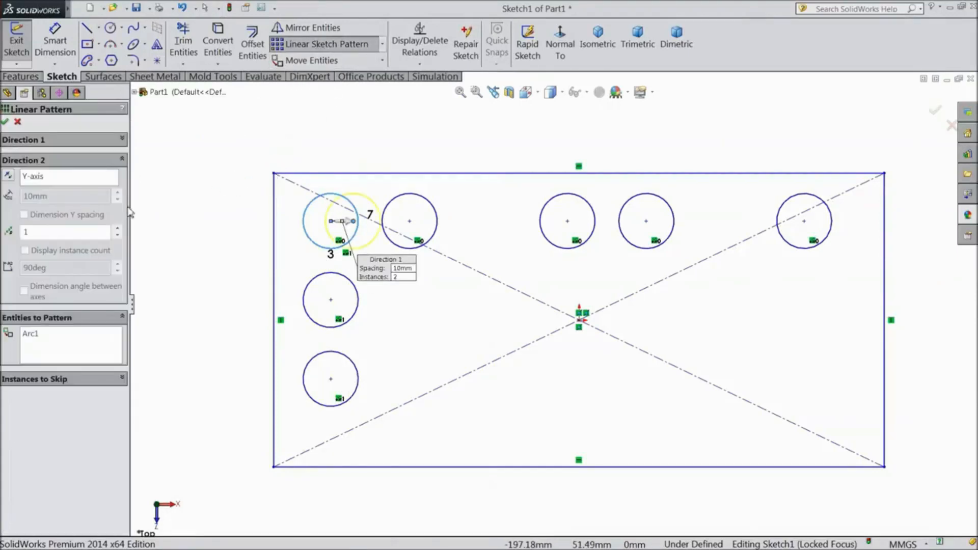
{"action": "left_click", "coordinate": [122, 138]}
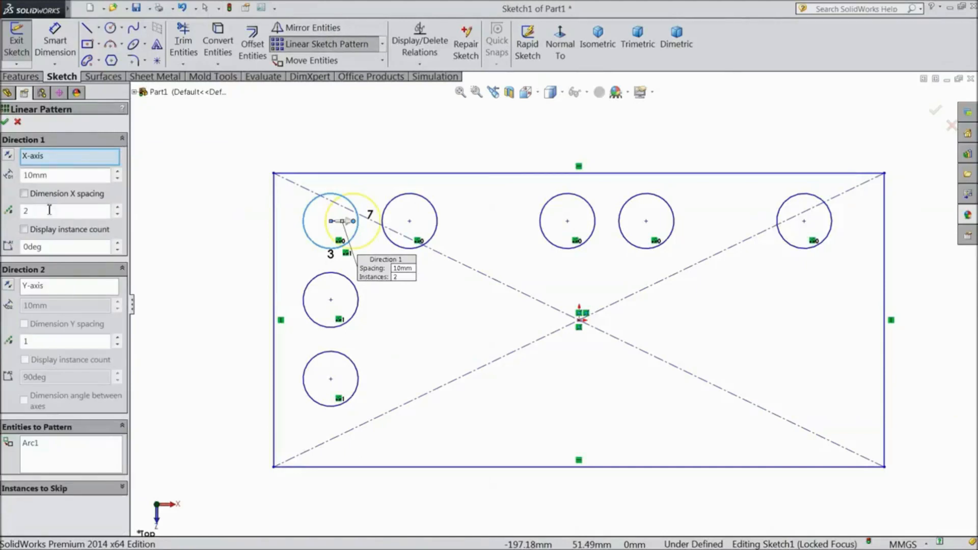
{"action": "left_click", "coordinate": [118, 214]}
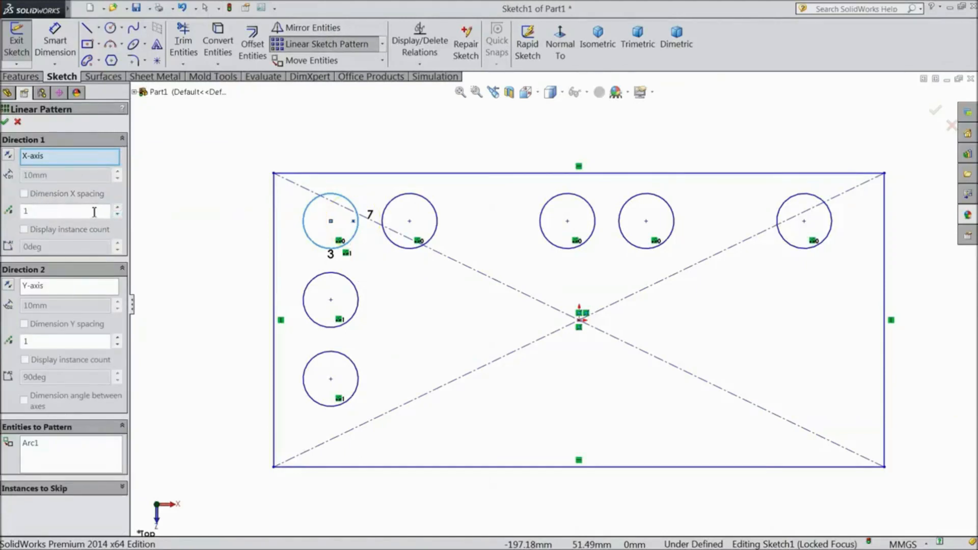
{"action": "left_click", "coordinate": [122, 269]}
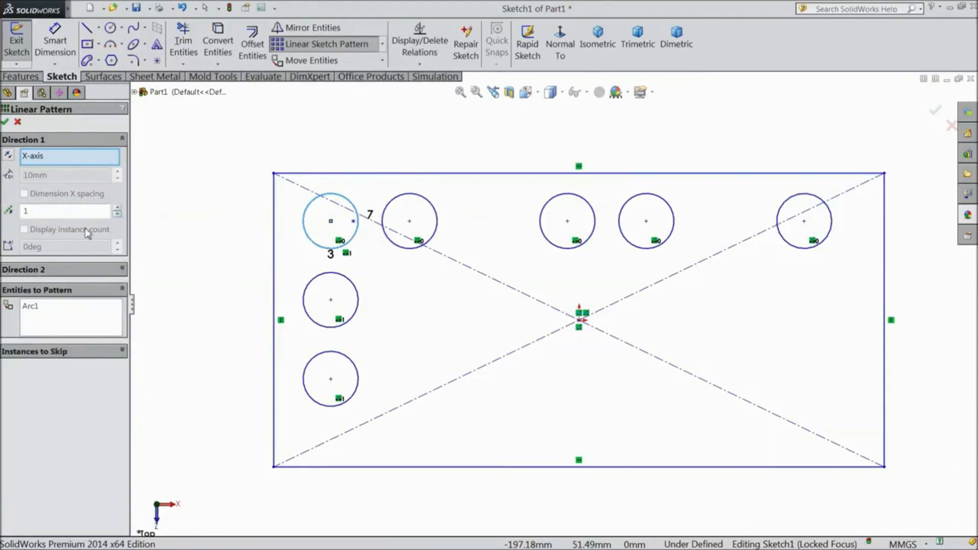
Set Direction 1 of the pattern to 7 instances along the X-axis with 35 mm spacing.
{"action": "left_click", "coordinate": [118, 209]}
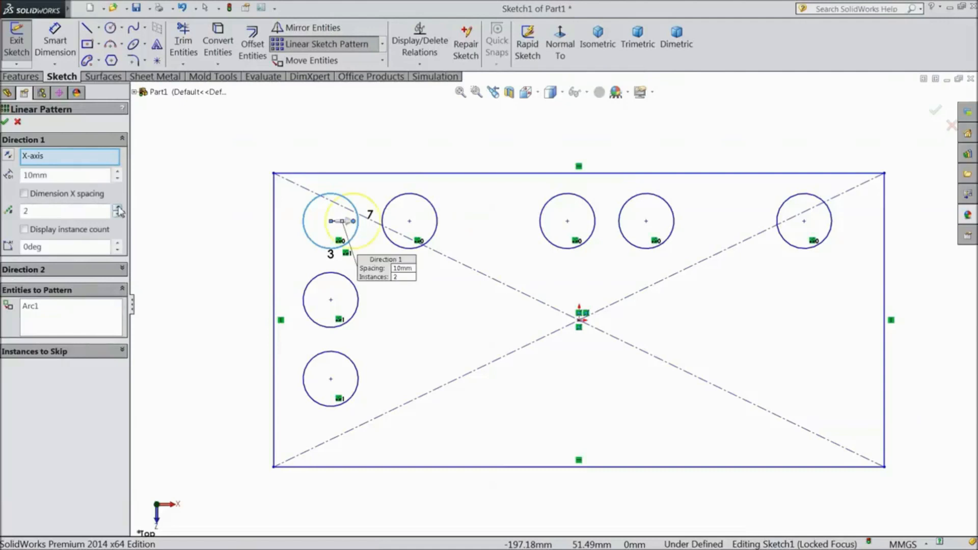
{"action": "left_click", "coordinate": [118, 209]}
{"action": "left_click", "coordinate": [118, 209]}
{"action": "left_click", "coordinate": [118, 208]}
{"action": "left_click", "coordinate": [117, 208]}
{"action": "double_click", "coordinate": [26, 175]}
{"action": "type", "text": "35"}
{"action": "key", "text": "Return"}
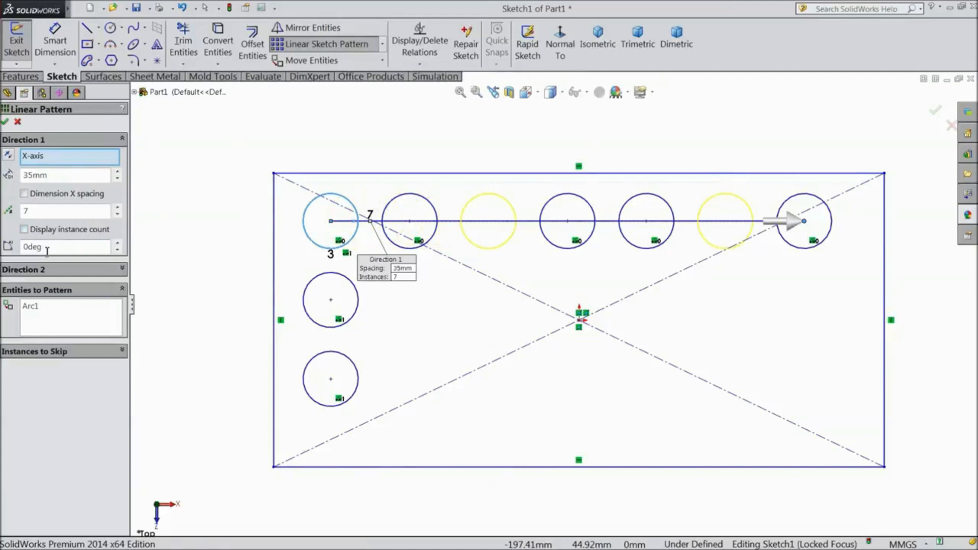
Set the Direction 1 angle to 120 degrees and reverse the pattern direction.
{"action": "left_click_drag", "start_coordinate": [48, 248], "coordinate": [17, 249]}
{"action": "type", "text": "120"}
{"action": "key", "text": "Return"}
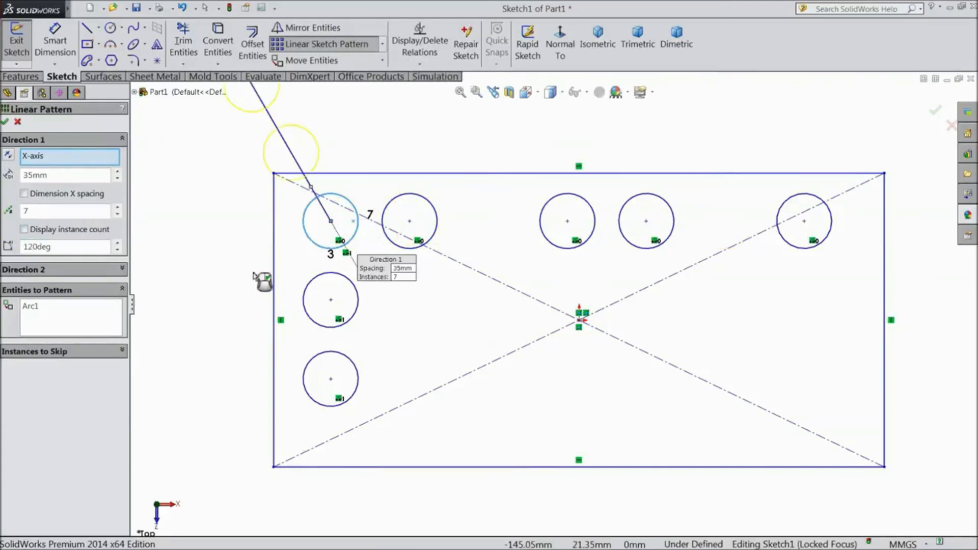
{"action": "left_click_drag", "start_coordinate": [12, 249], "coordinate": [73, 248]}
{"action": "key", "text": "z"}
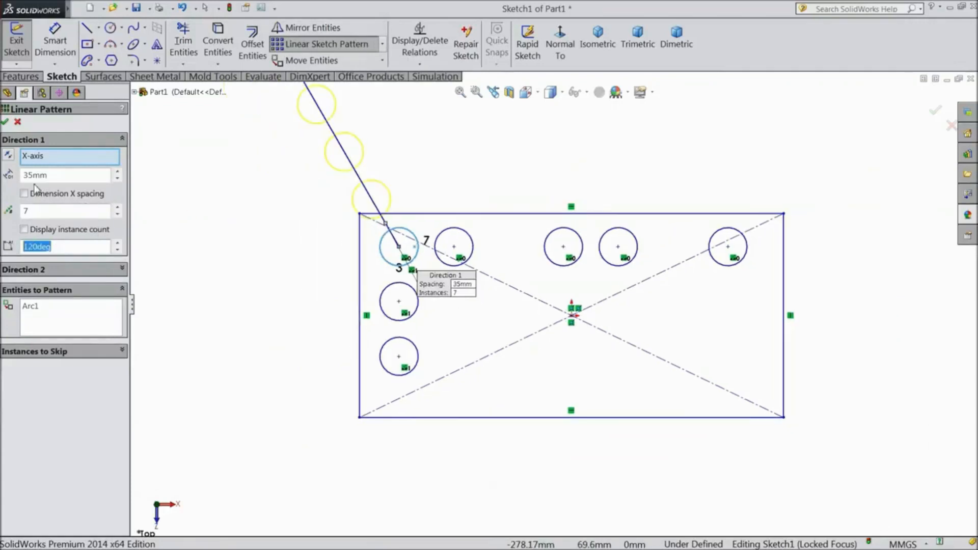
{"action": "left_click", "coordinate": [7, 156]}
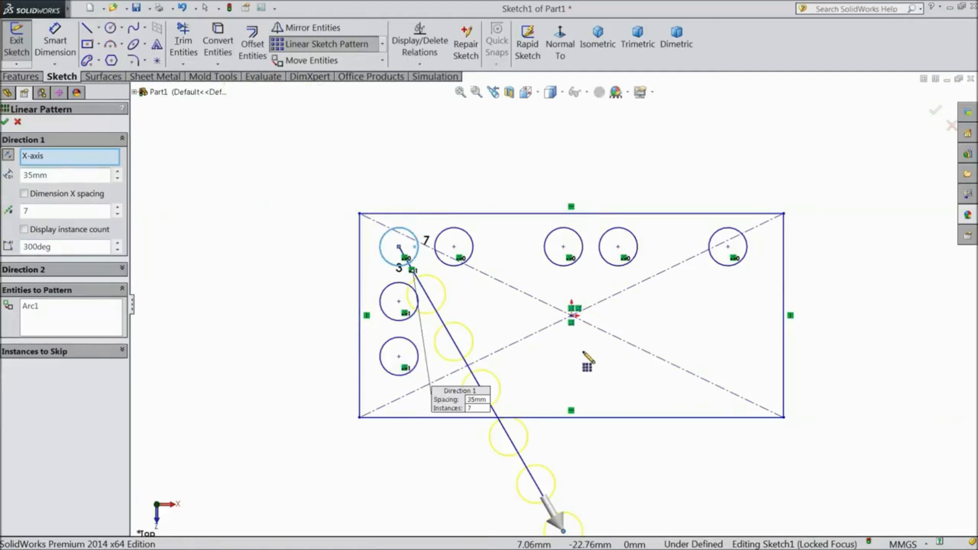
Reduce Direction 1 to 6 instances and set its angle to 320 degrees.
{"action": "left_click", "coordinate": [117, 215]}
{"action": "left_click", "coordinate": [117, 214]}
{"action": "left_click", "coordinate": [118, 208]}
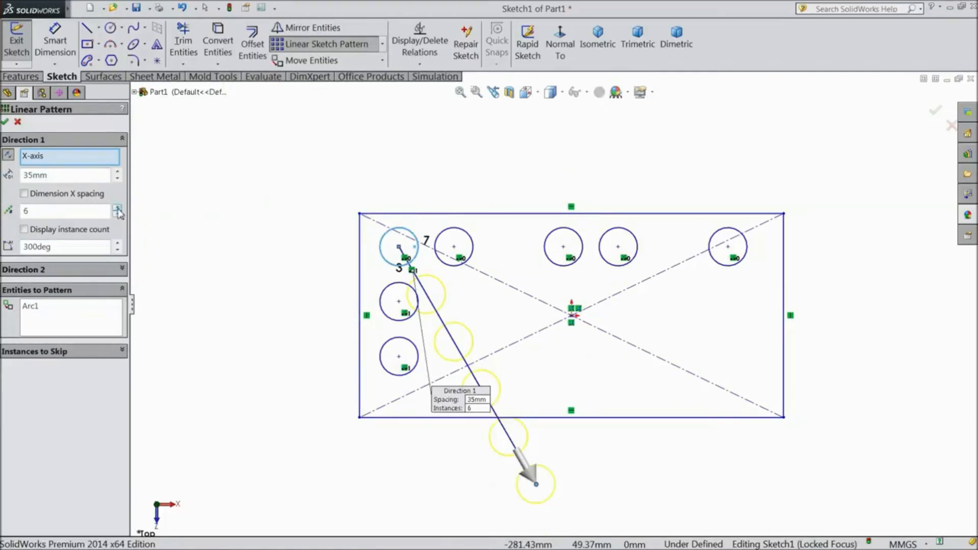
{"action": "left_click_drag", "start_coordinate": [62, 247], "coordinate": [13, 246]}
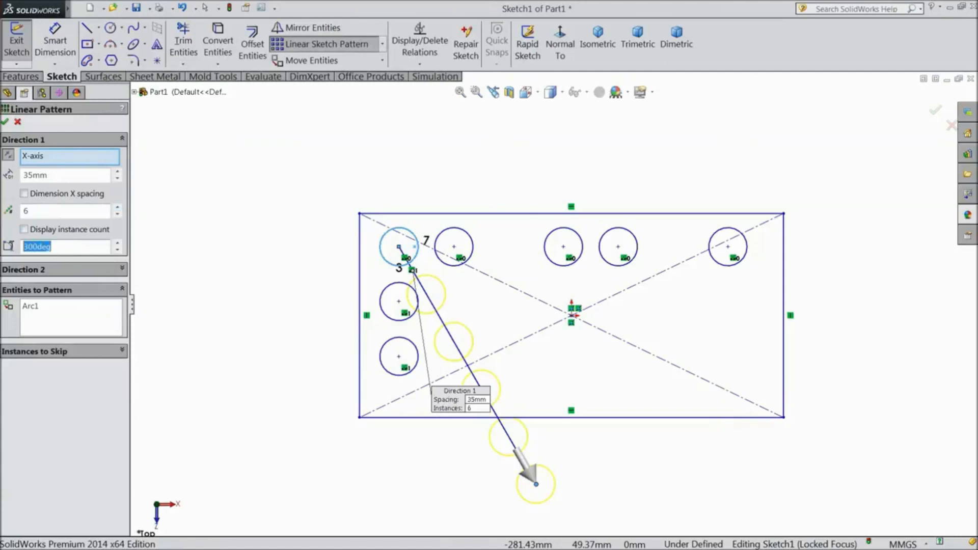
{"action": "type", "text": "320"}
{"action": "key", "text": "Return"}
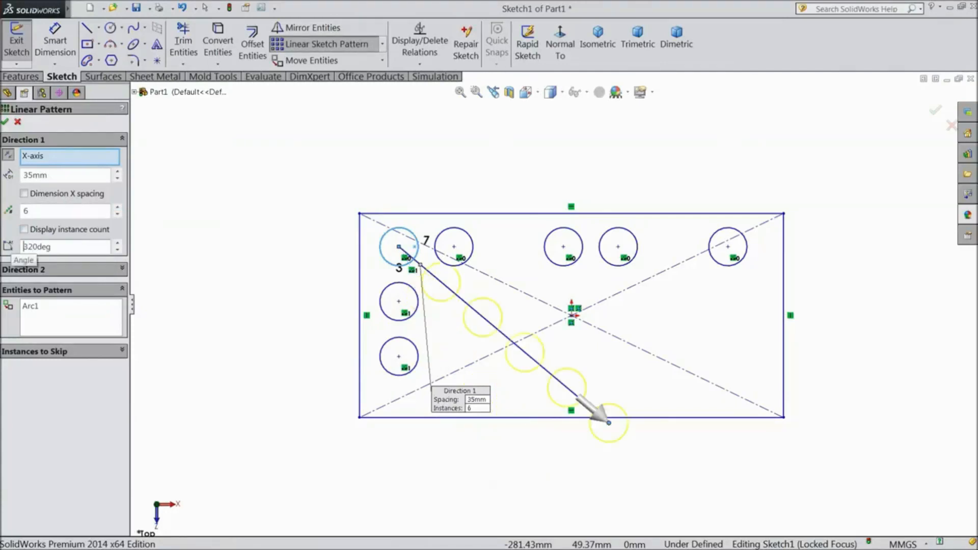
Set the Direction 1 angle to 340 degrees.
{"action": "left_click_drag", "start_coordinate": [57, 247], "coordinate": [21, 249]}
{"action": "type", "text": "3"}
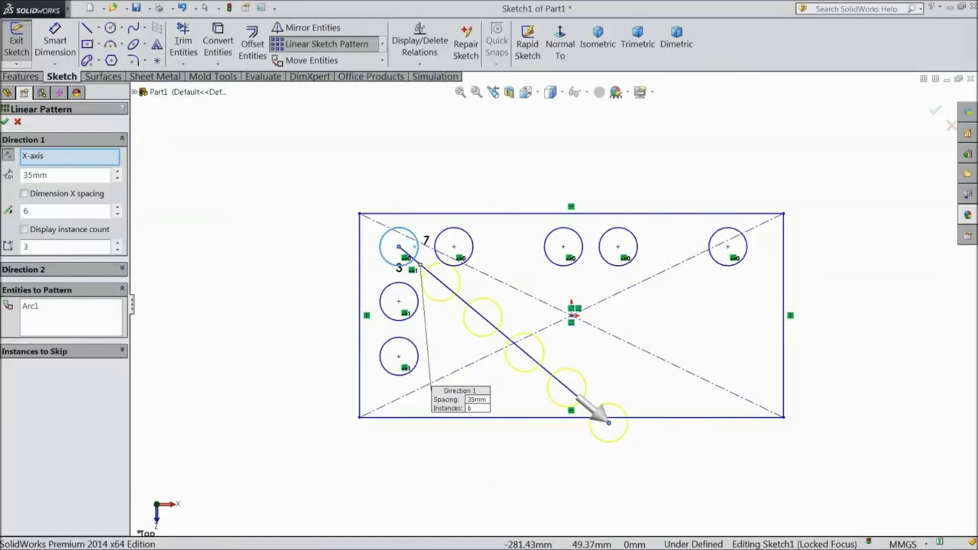
{"action": "type", "text": "40"}
{"action": "key", "text": "Return"}
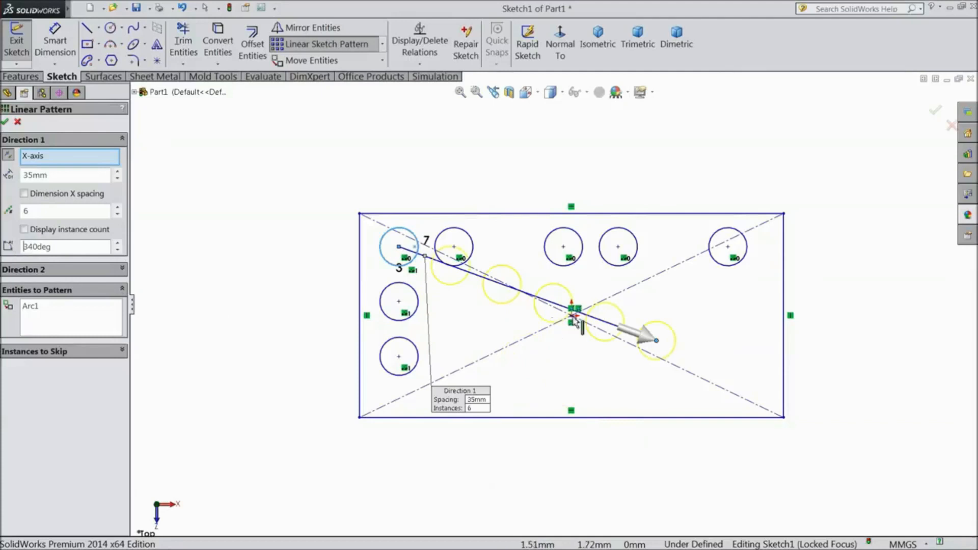
Increase the Direction 1 spacing to 45 mm and complete the angled circle pattern.
{"action": "scroll", "coordinate": [645, 325], "scroll_direction": "up", "scroll_amount": 3}
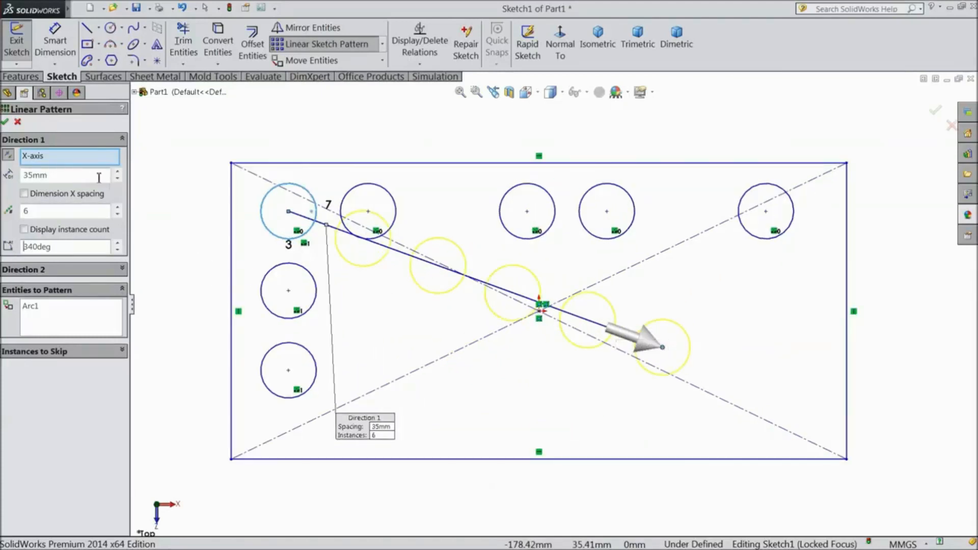
{"action": "left_click", "coordinate": [117, 172]}
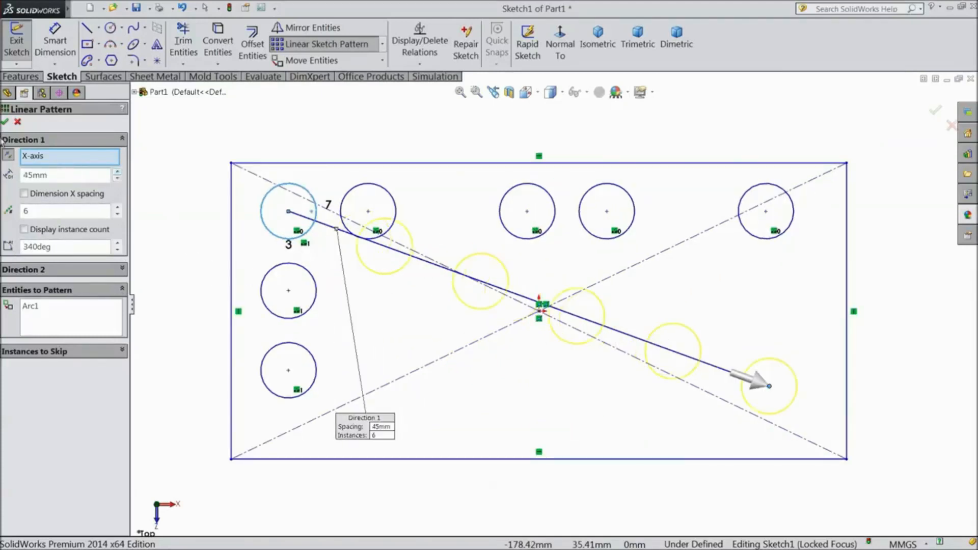
{"action": "left_click", "coordinate": [6, 123]}
{"action": "scroll", "coordinate": [493, 316], "scroll_direction": "down", "scroll_amount": 2}
{"action": "scroll", "coordinate": [528, 288], "scroll_direction": "up", "scroll_amount": 2}
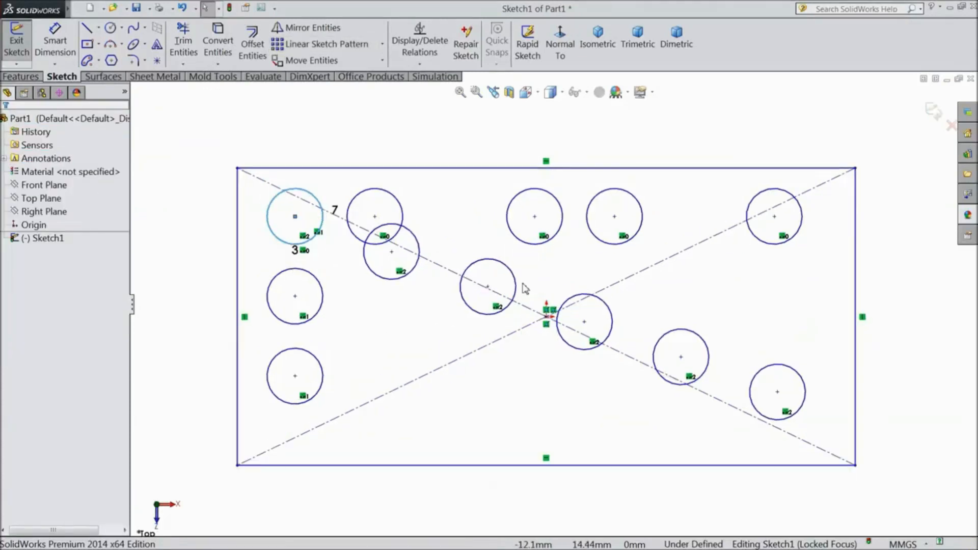